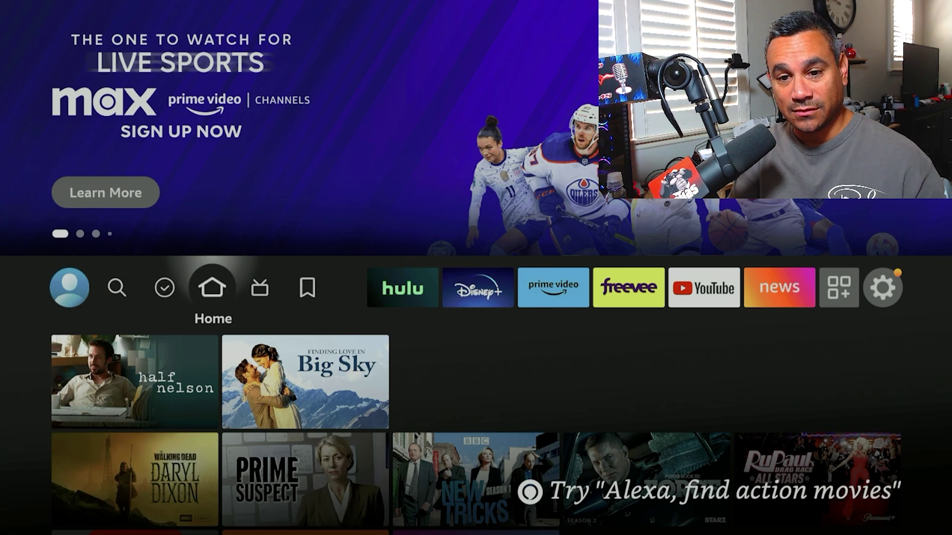
- Search by voice for the Downloader app from the Find page and open Downloader from the results
key(Left)
key(Left)
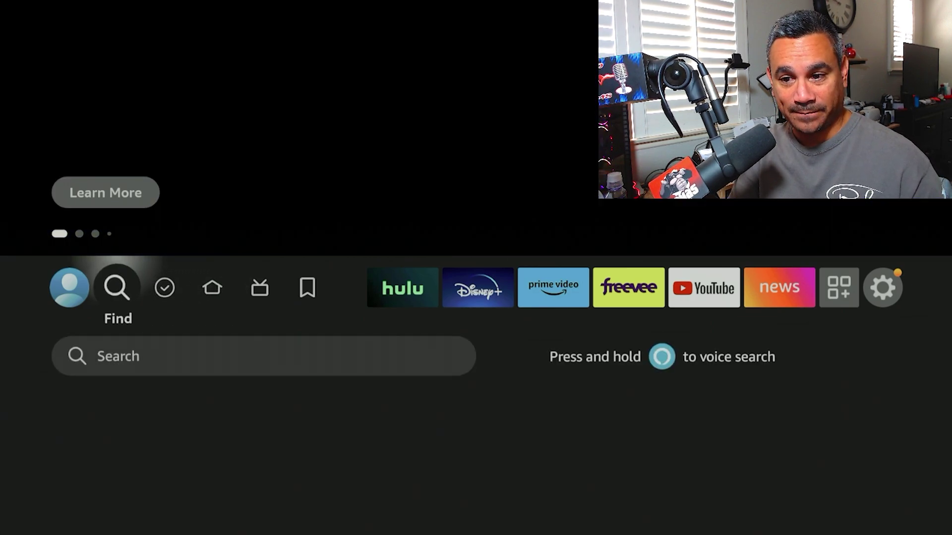
key(Down)
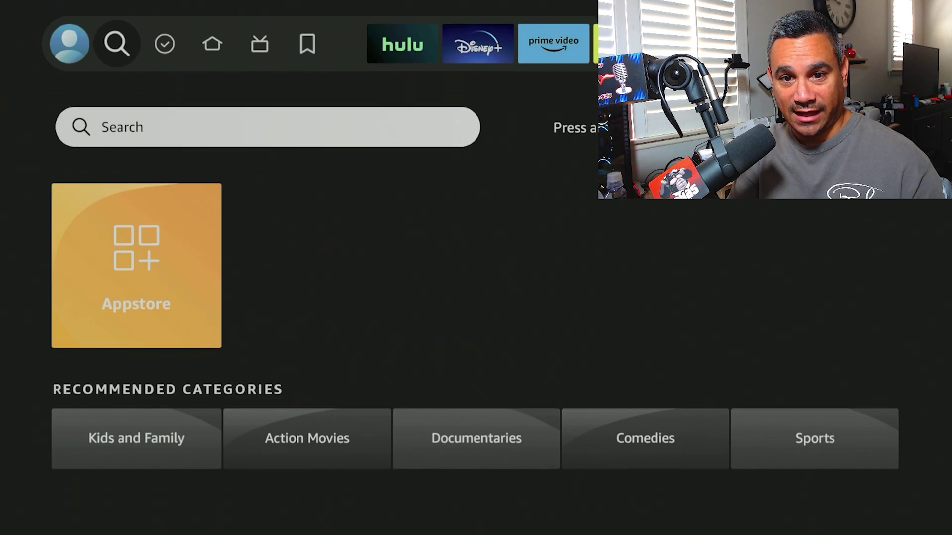
key(Down)
key(Up)
key(Return)
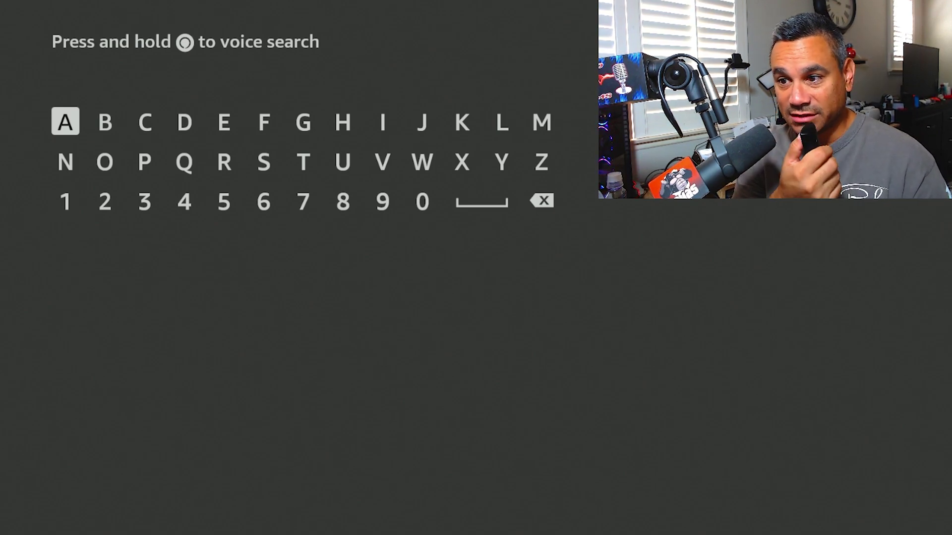
key(XF86Search)
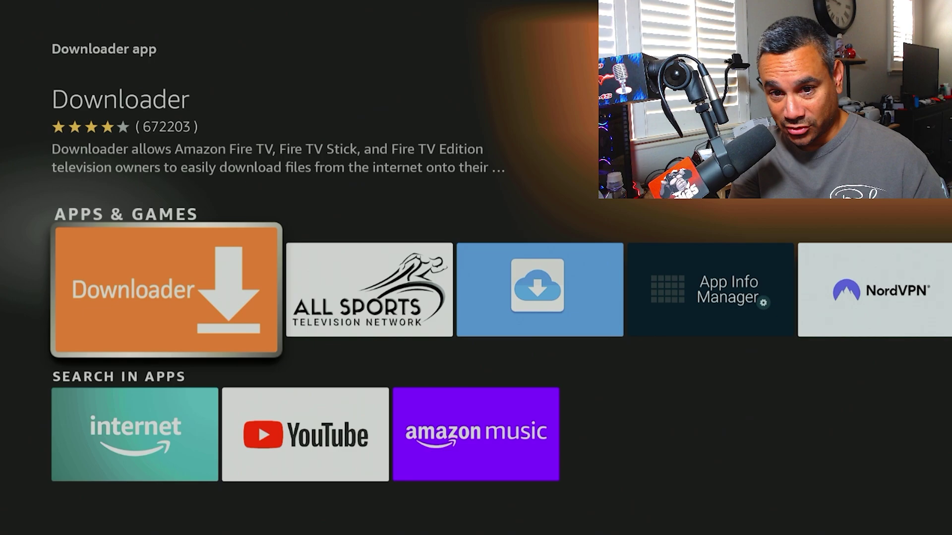
key(Return)
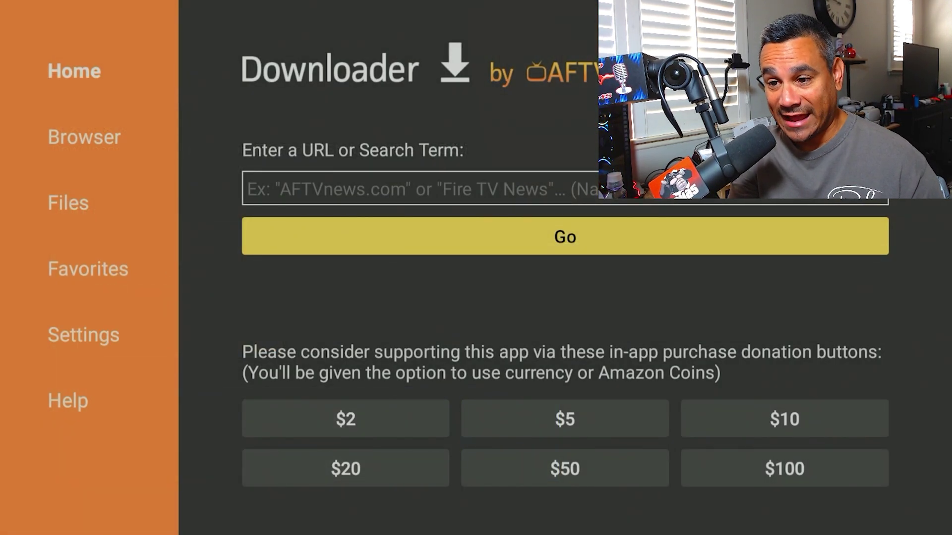
- Exit Downloader and leave the search results to return to the Find page
key(Escape)
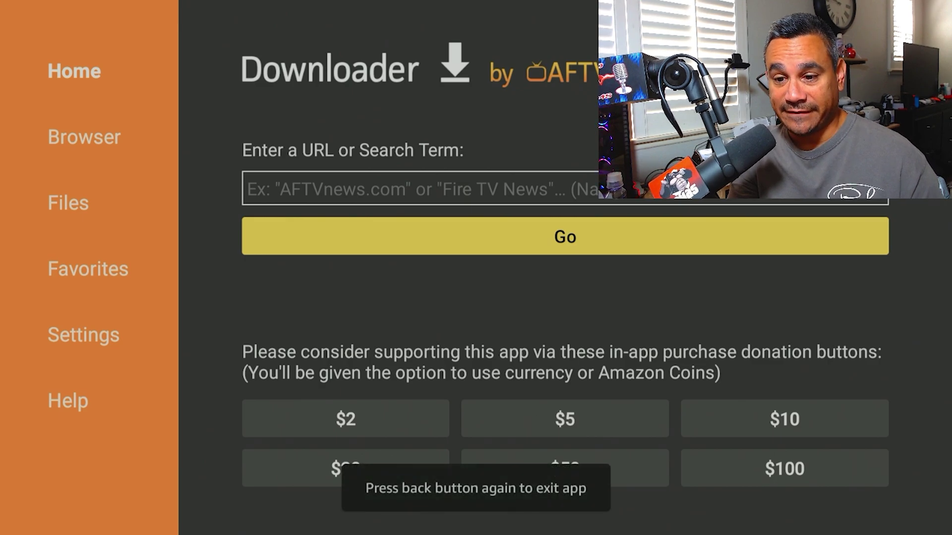
key(Escape)
key(Right)
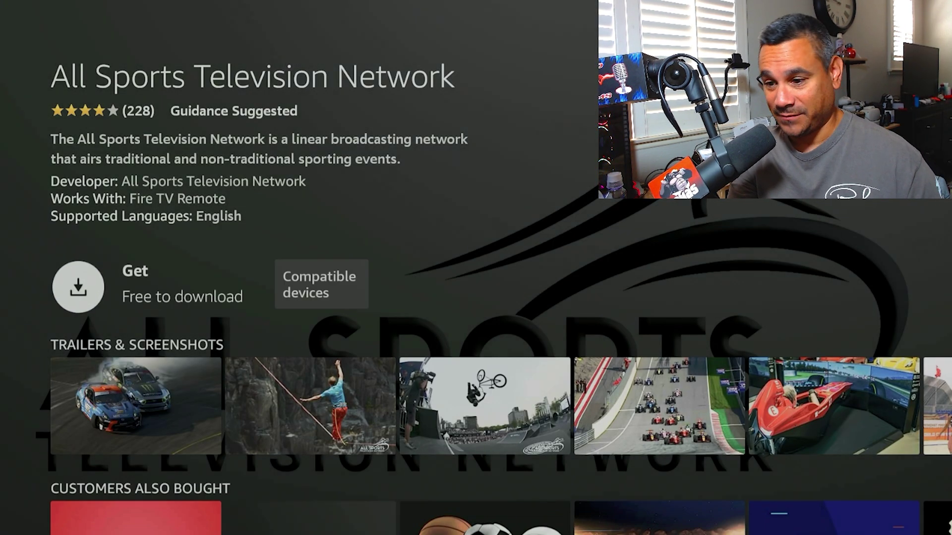
key(Escape)
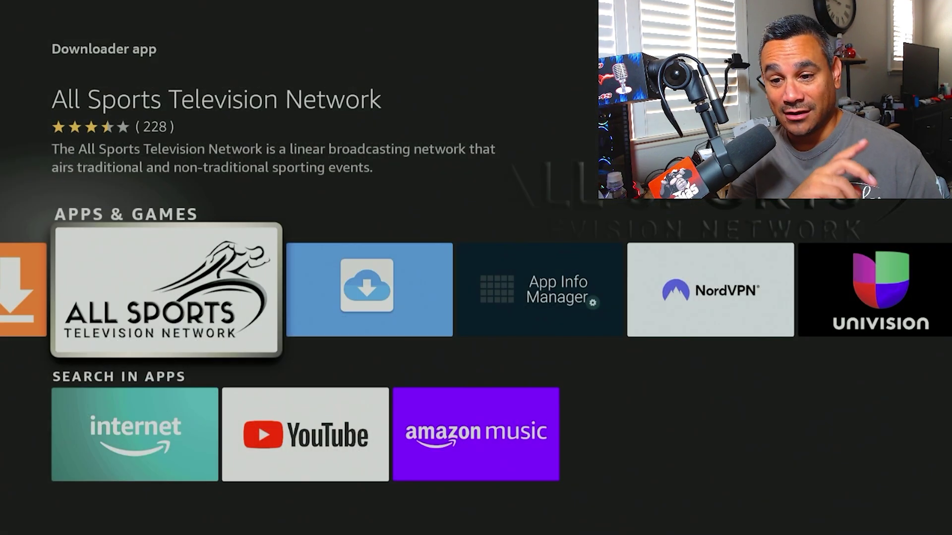
key(Left)
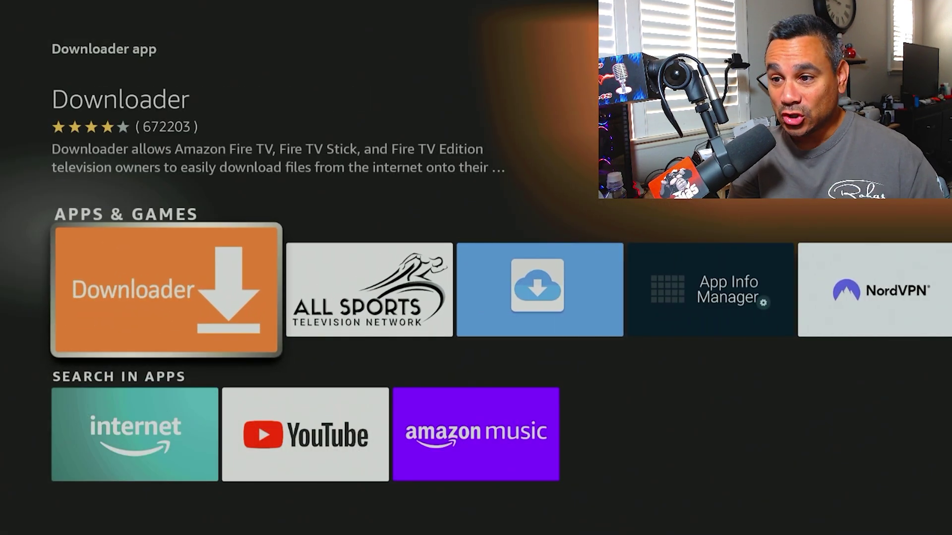
key(Escape)
key(Escape)
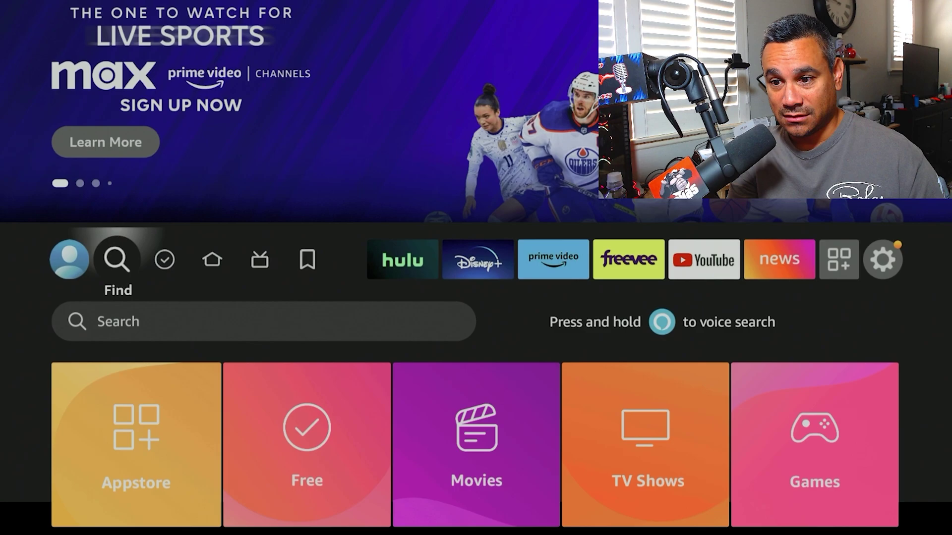
- Open the My Fire TV settings from the home screen
key(Right)
key(Right)
key(Right)
key(Right)
key(Right)
key(Right)
key(Right)
key(Right)
key(Right)
key(Right)
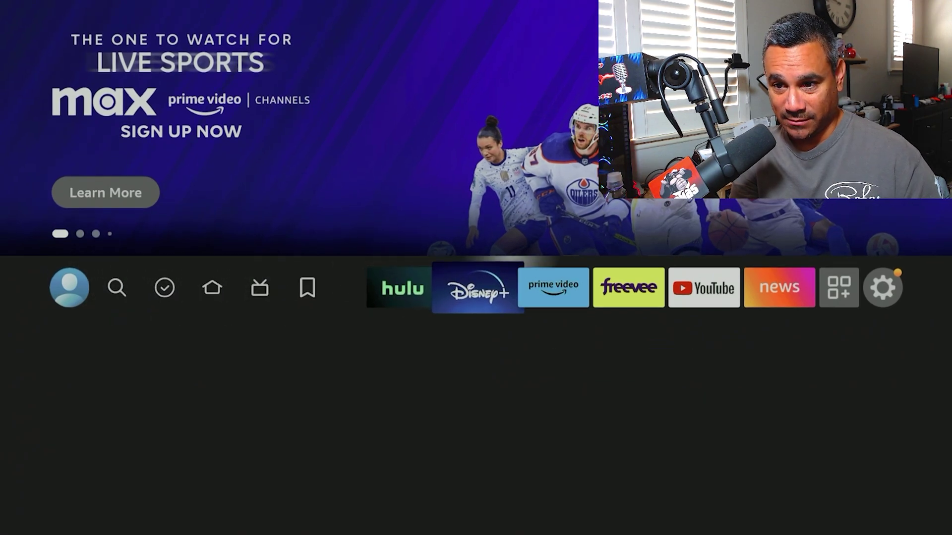
key(Right)
key(Right)
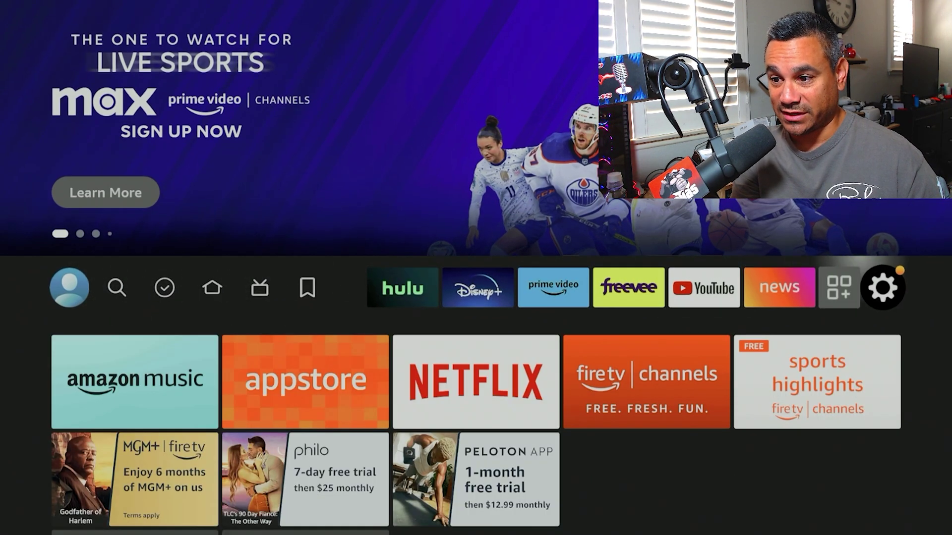
key(Down)
key(Down)
key(Down)
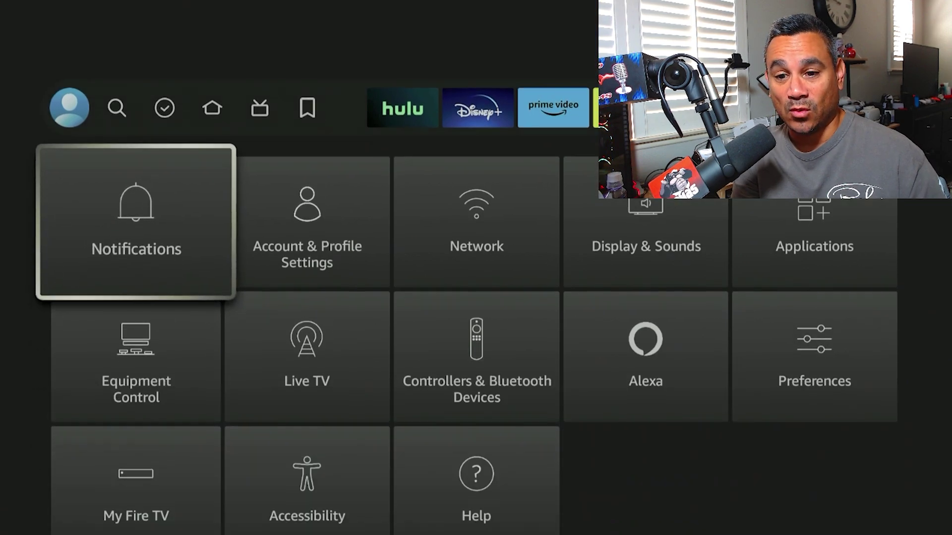
key(Return)
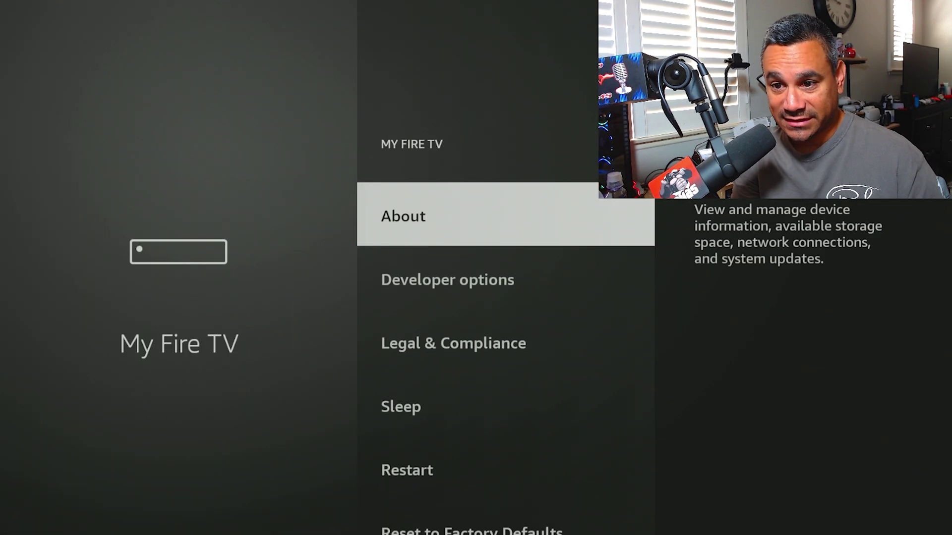
key(Down)
key(Return)
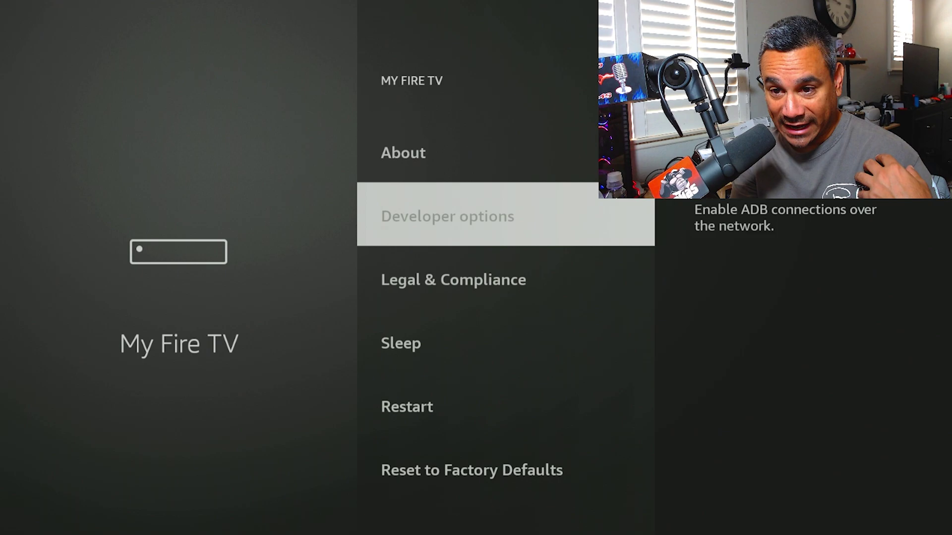
key(Escape)
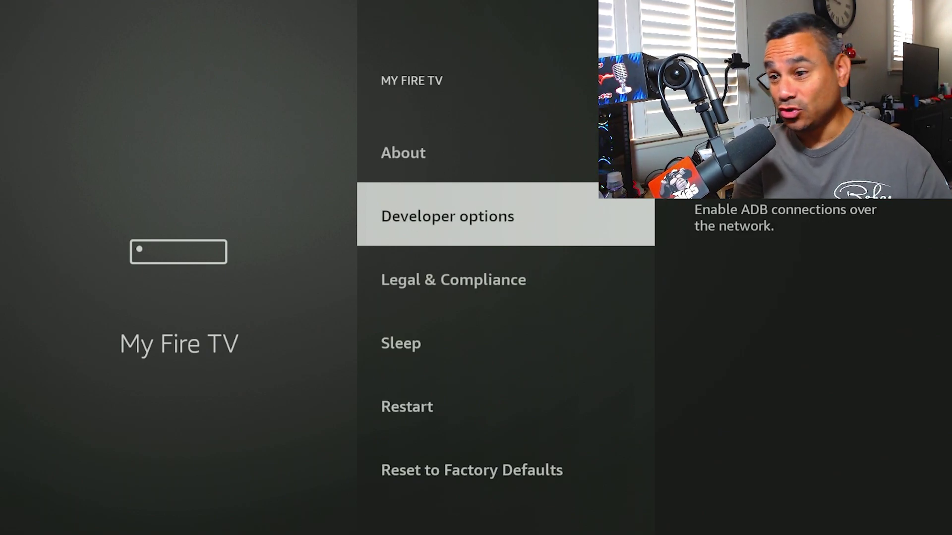
- Open the About page and select the Fire TV Stick 4K Max entry repeatedly to unlock developer options
key(Up)
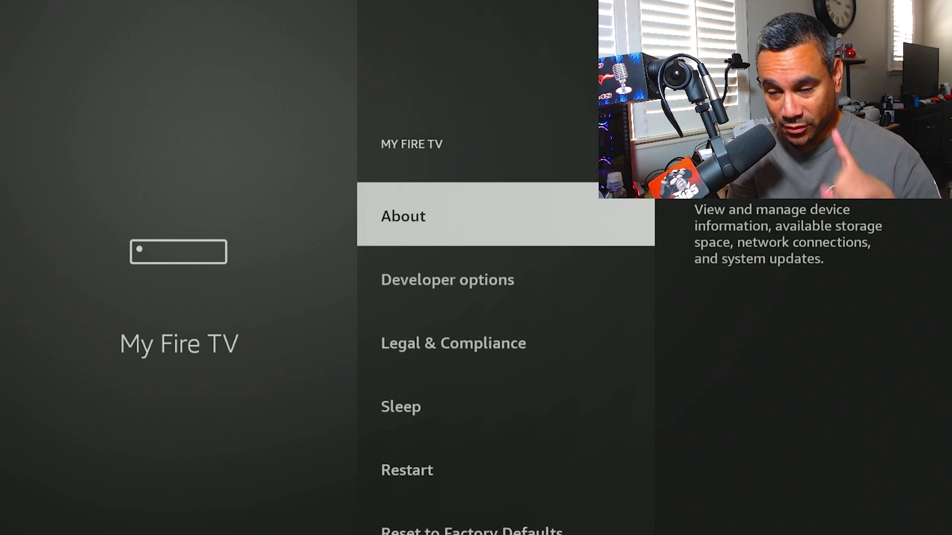
key(Return)
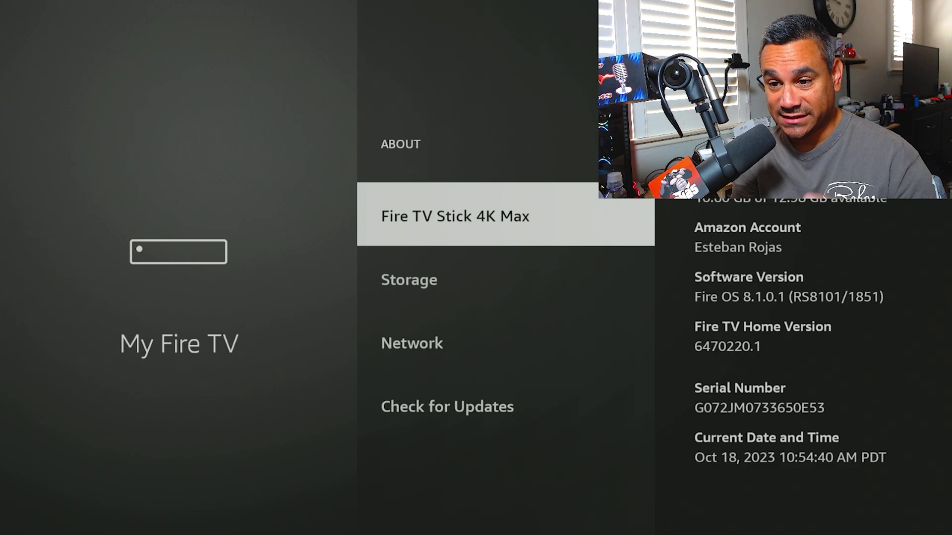
key(Return)
key(Return)
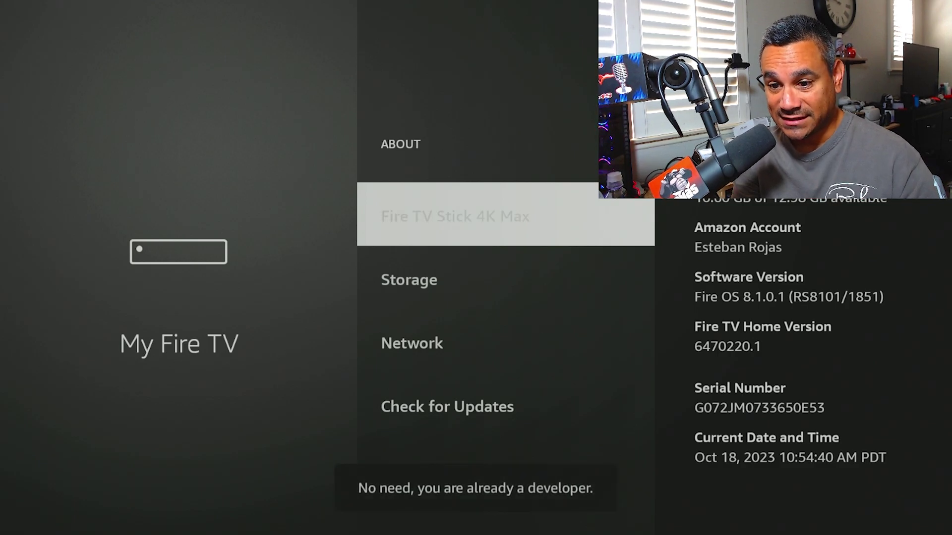
key(Return)
key(Return)
key(Return)
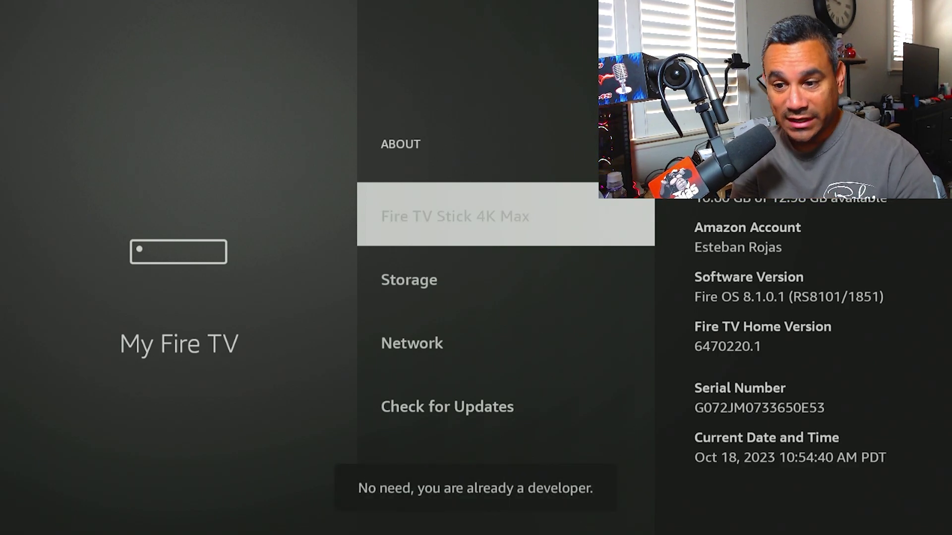
key(Return)
key(Return)
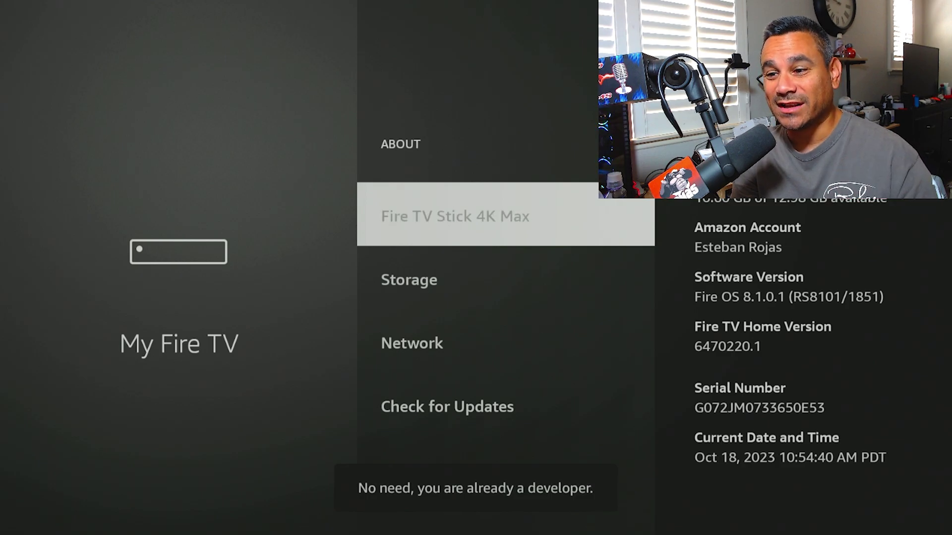
key(Return)
key(Return)
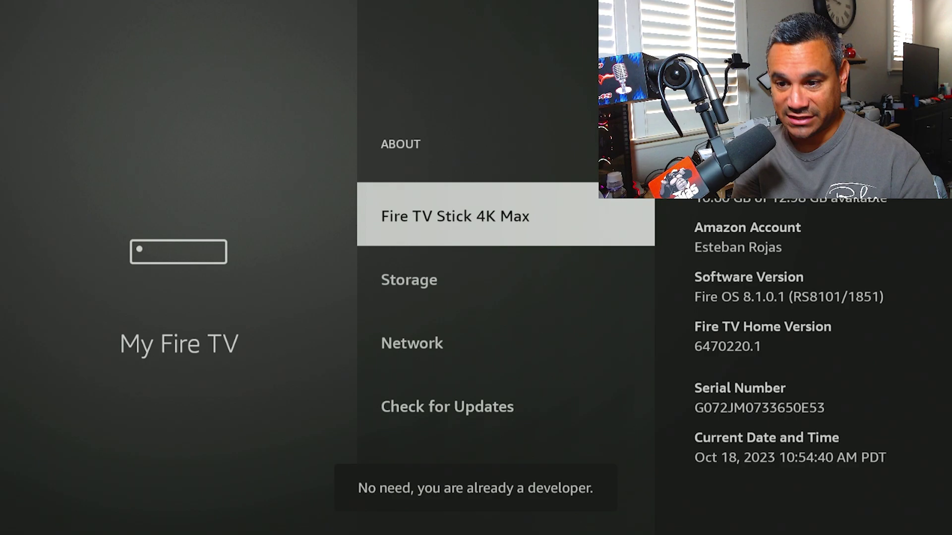
- In Developer options, open Install unknown apps and toggle Downloader's permission OFF and back ON
key(Escape)
key(Down)
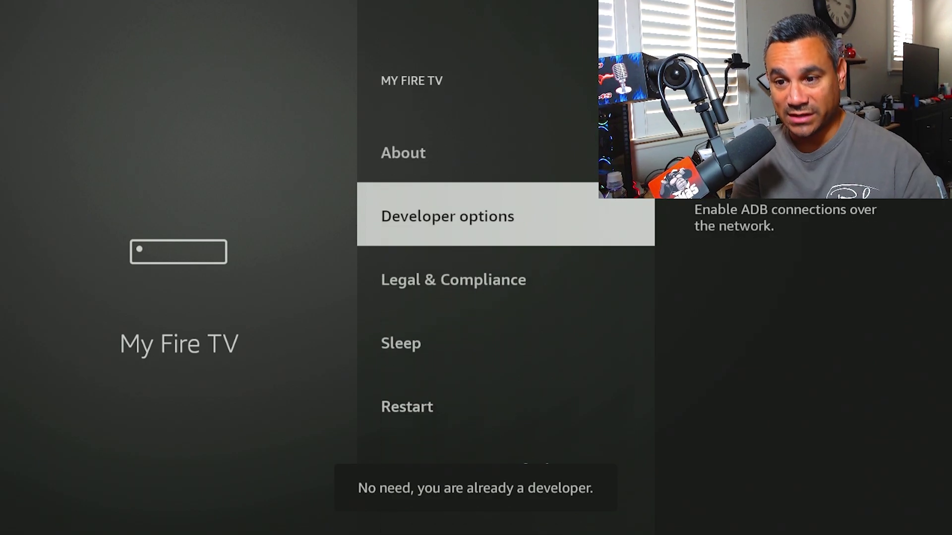
key(Return)
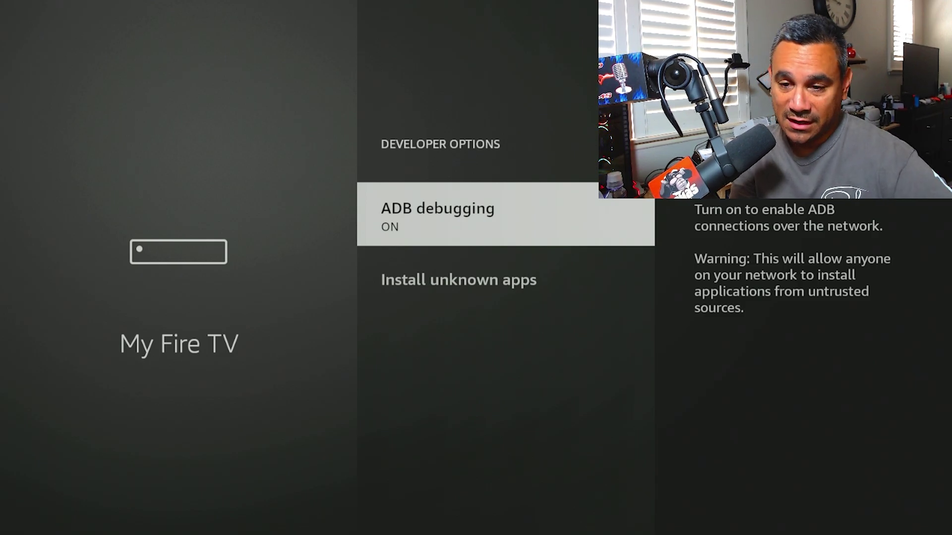
key(Down)
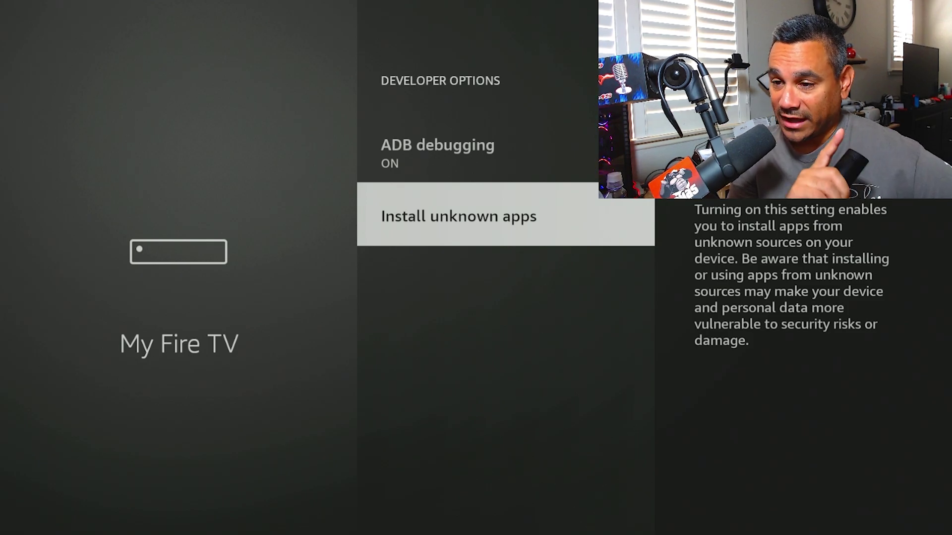
key(Return)
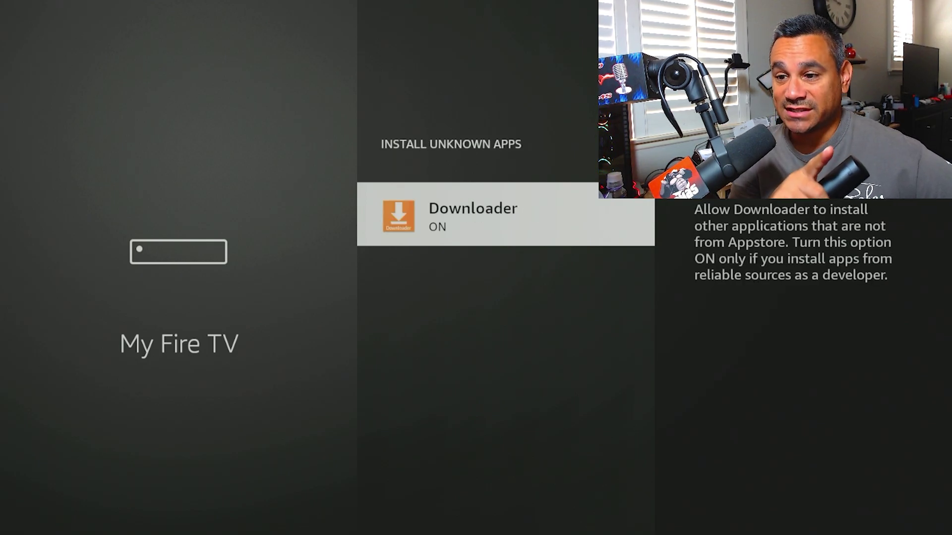
key(Return)
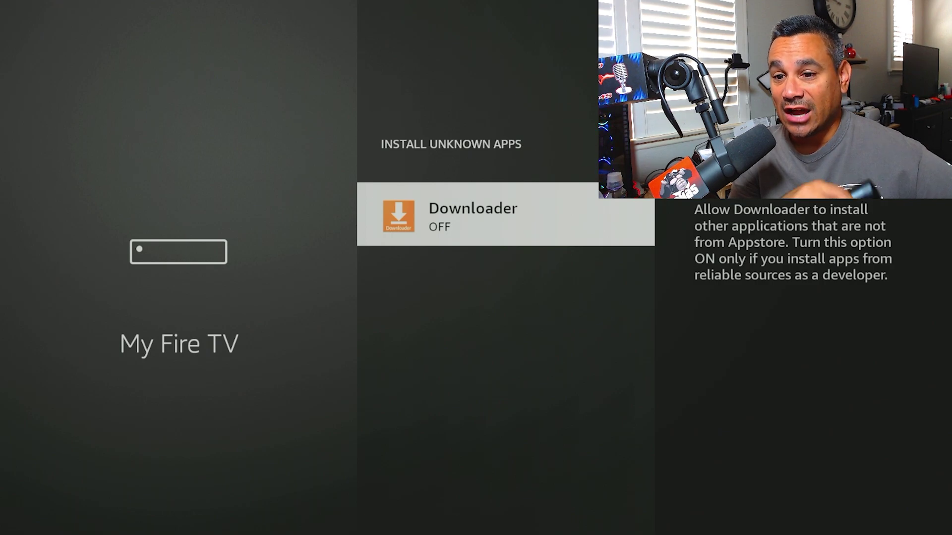
key(Return)
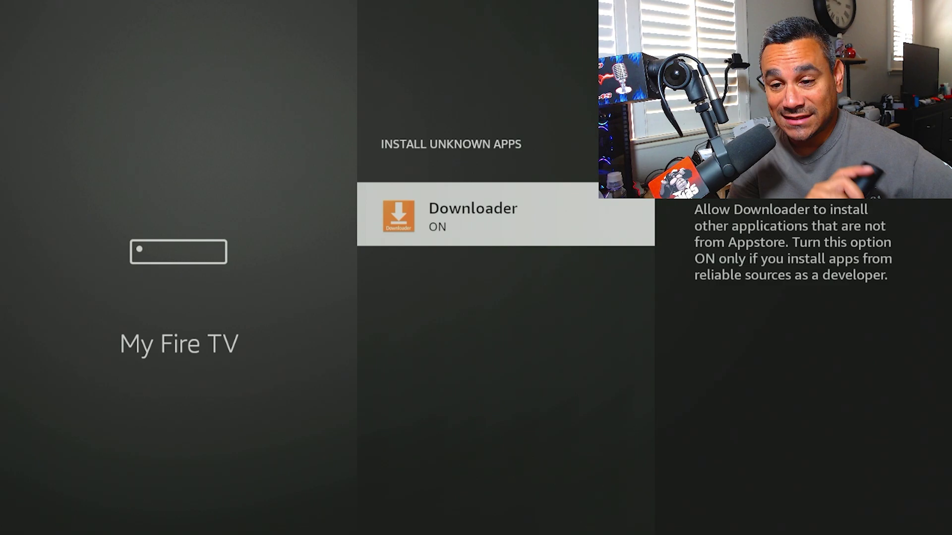
- Leave the My Fire TV settings and return to the home screen
key(Escape)
key(Escape)
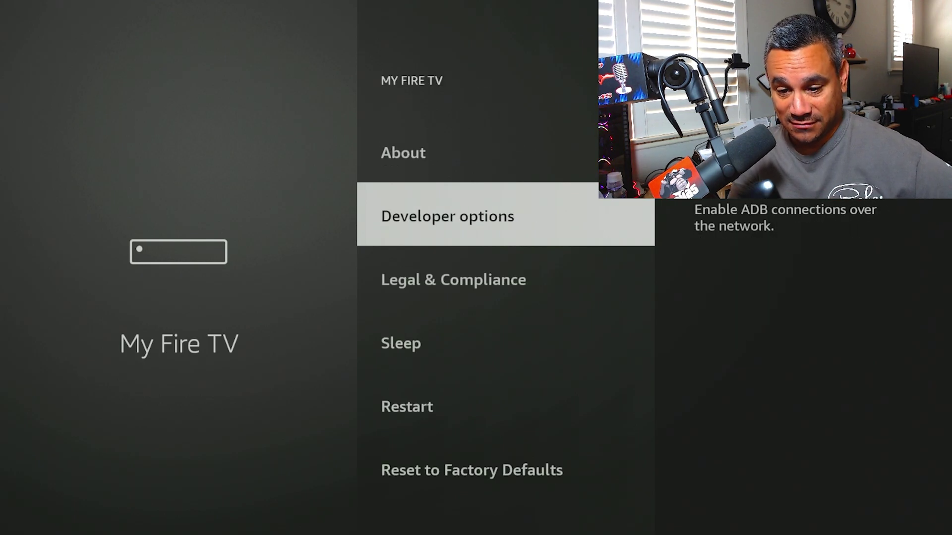
key(Escape)
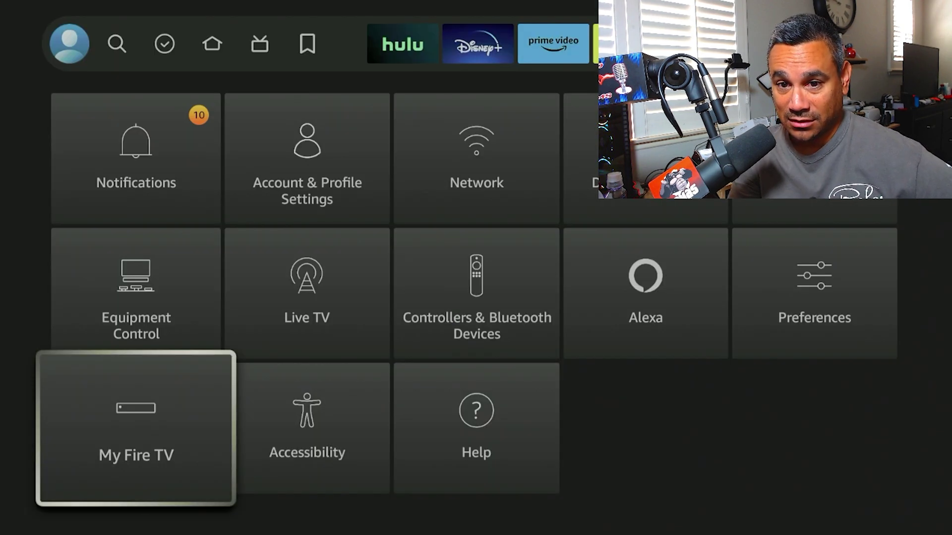
key(Home)
- Open the full Your Apps & Channels list and launch Downloader from it
key(Left)
key(Left)
key(Left)
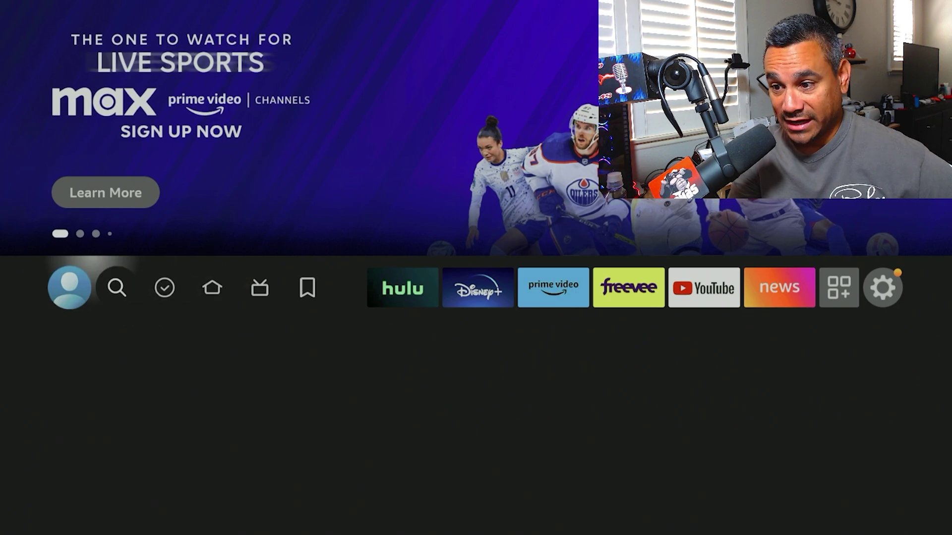
key(Left)
key(Left)
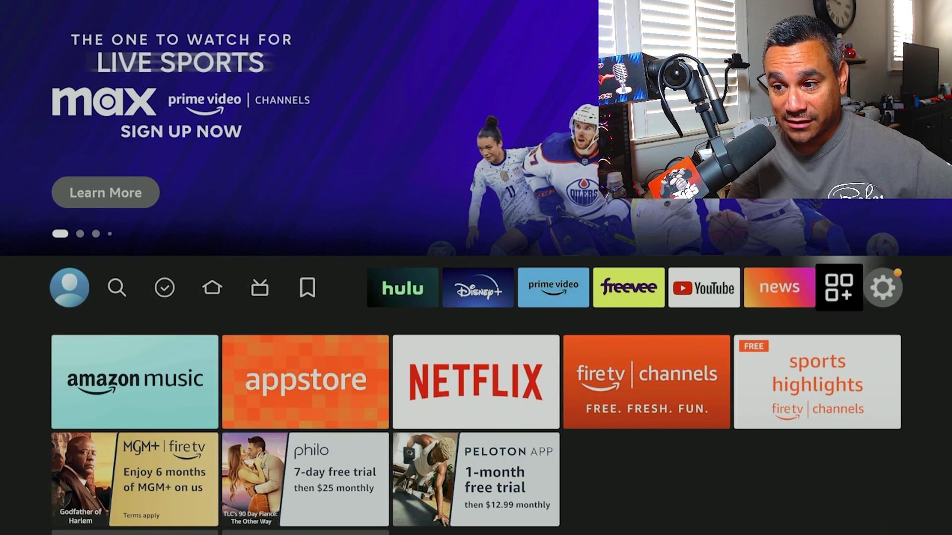
key(Return)
key(Down)
key(Down)
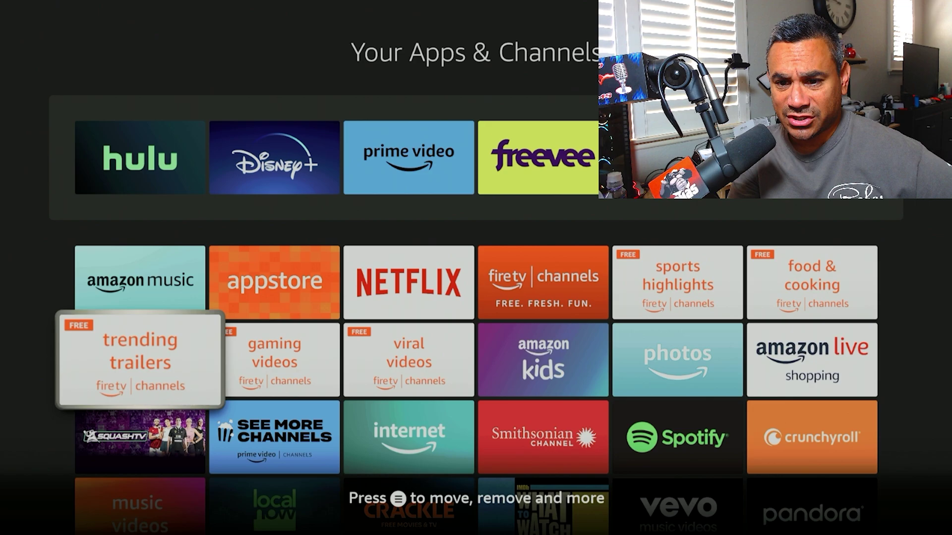
key(Down)
key(Down)
key(Down)
key(Return)
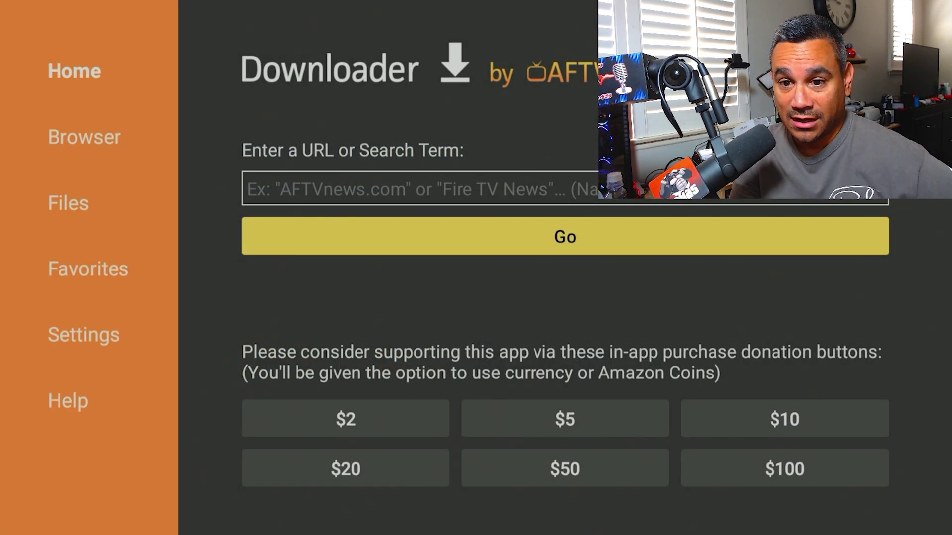
- Enter 44175 in the URL or search term field and load it
key(Down)
key(Up)
key(Up)
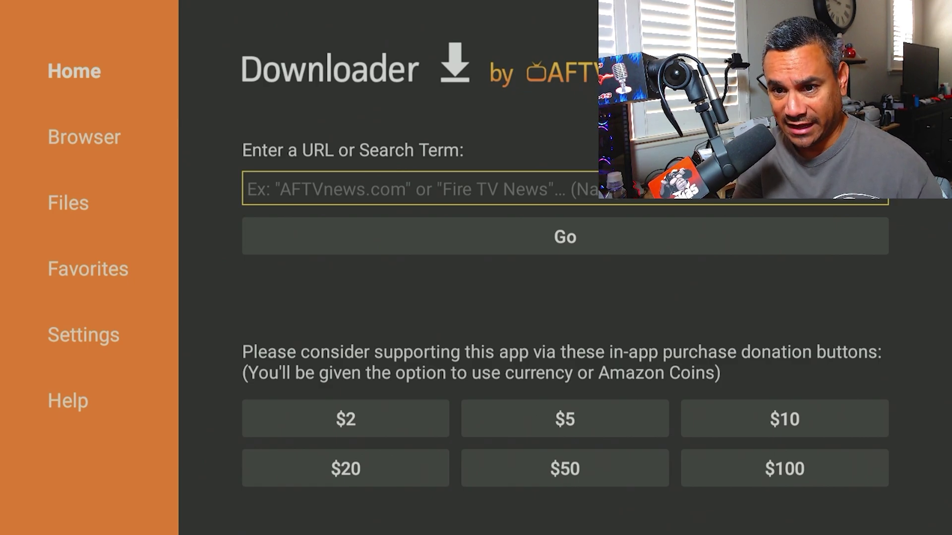
key(Return)
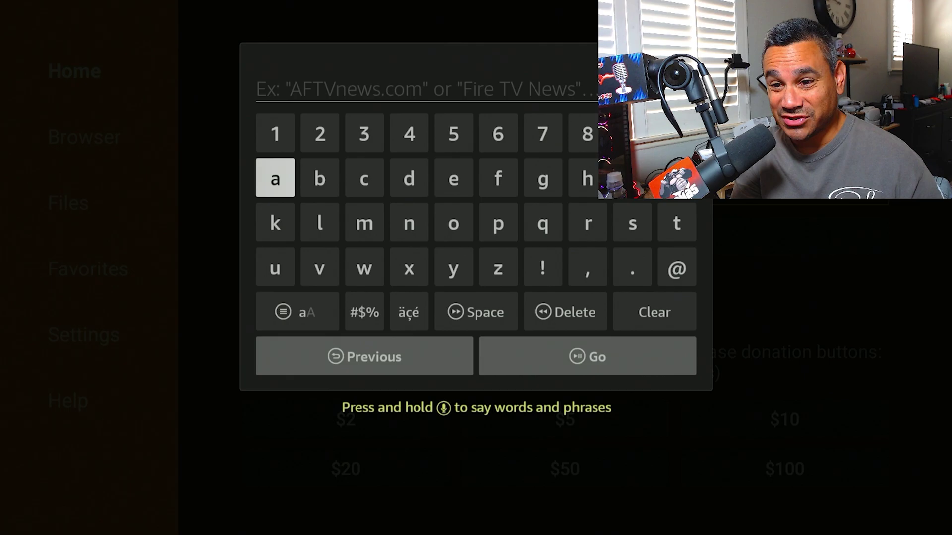
key(Up)
key(Right)
key(Right)
key(Right)
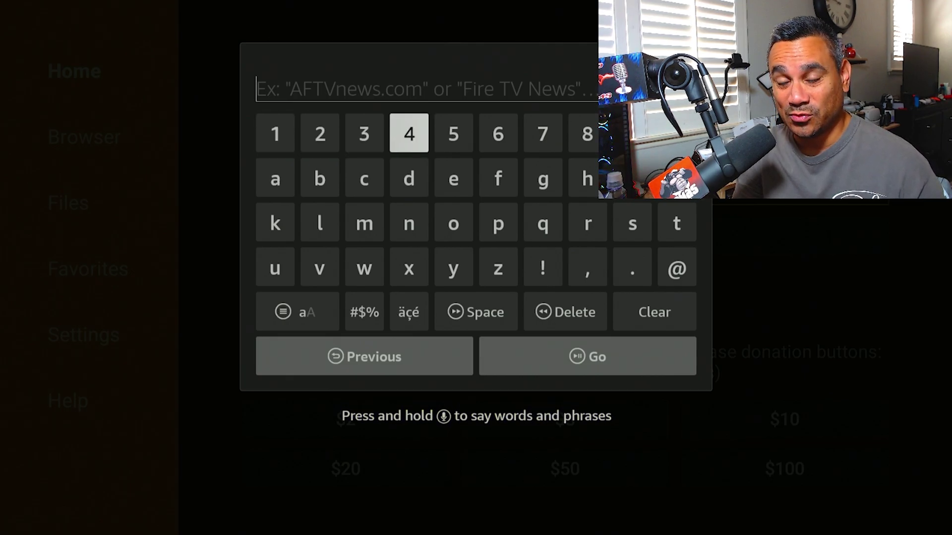
key(Return)
key(Return)
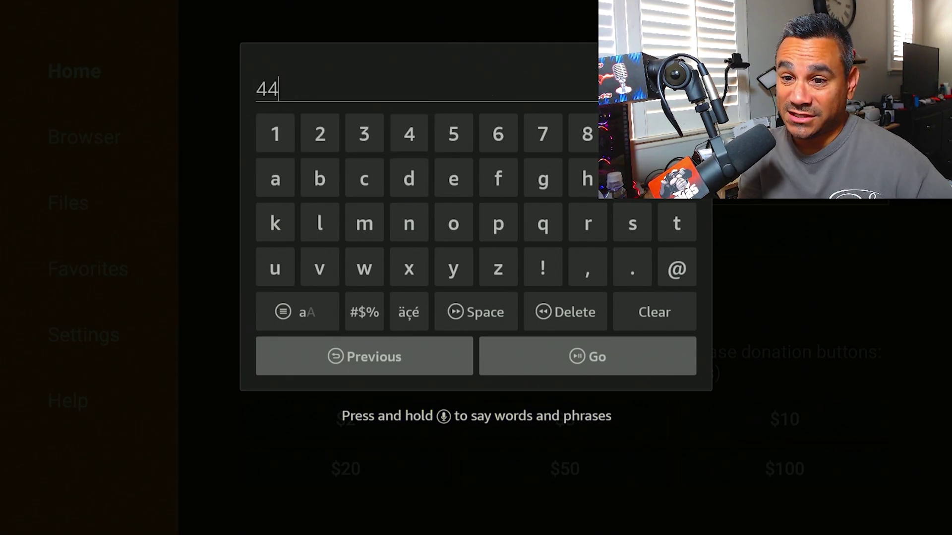
key(Left)
key(Left)
key(Left)
key(Return)
key(Right)
key(Right)
key(Right)
key(Right)
key(Right)
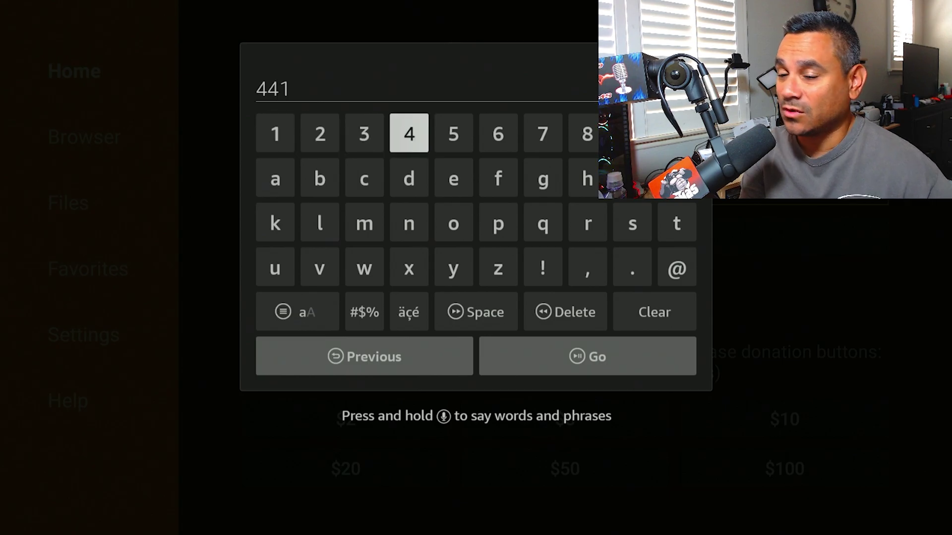
key(Right)
key(Return)
key(Left)
key(Left)
key(Return)
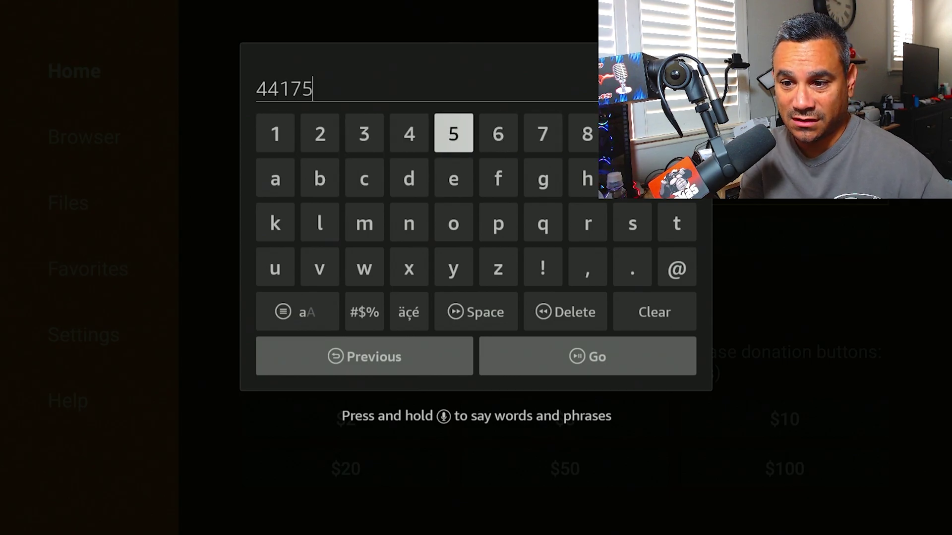
key(XF86AudioPlay)
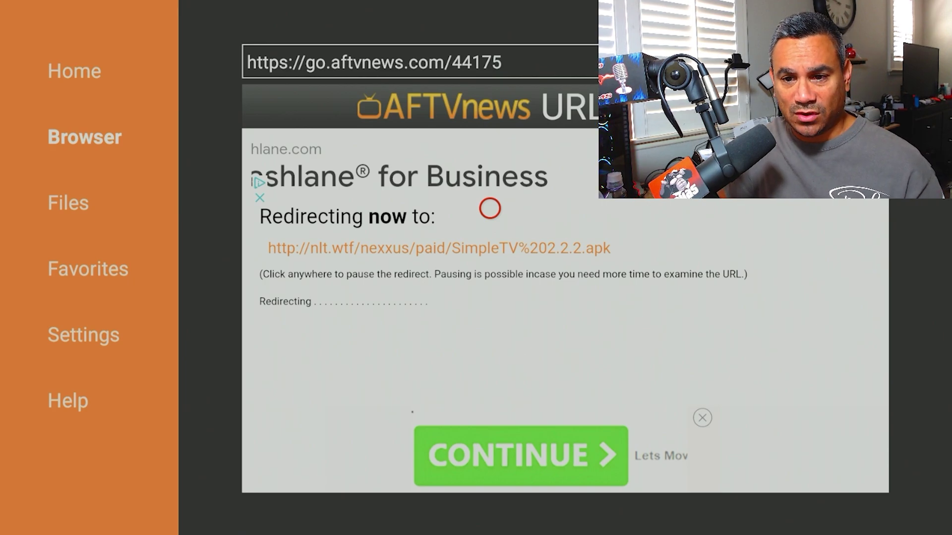
- Leave the redirect page and return to Downloader's Home page
key(Left)
key(Left)
key(Left)
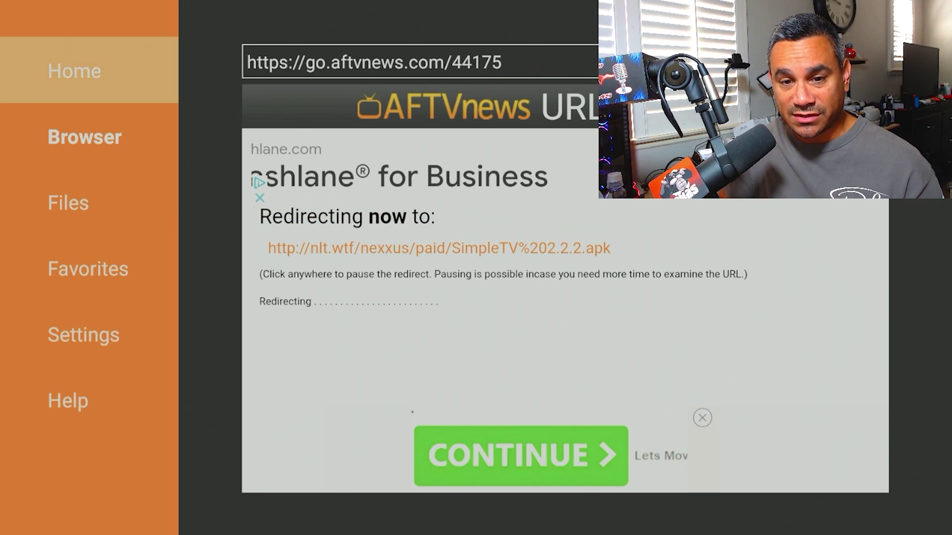
key(Return)
key(Right)
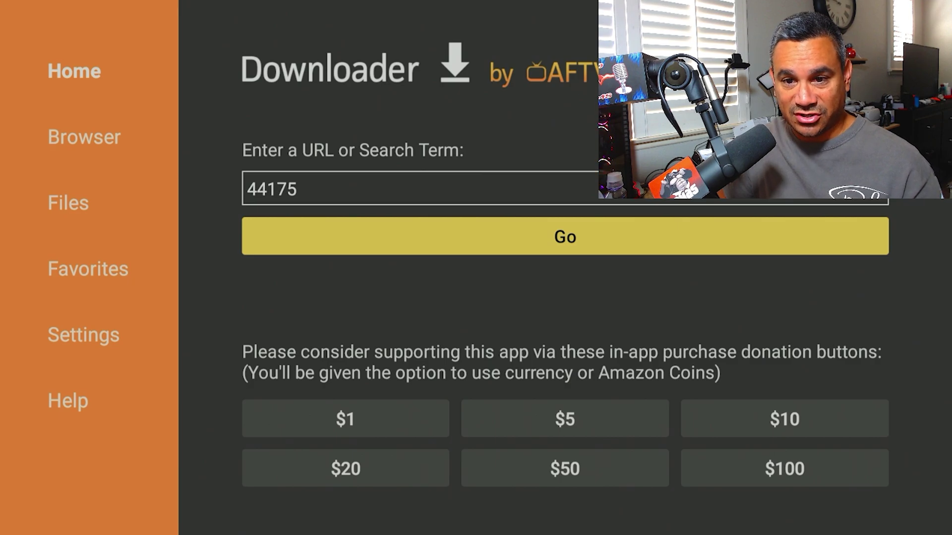
- Open Downloader's built-in Browser page
key(Down)
key(Left)
key(Left)
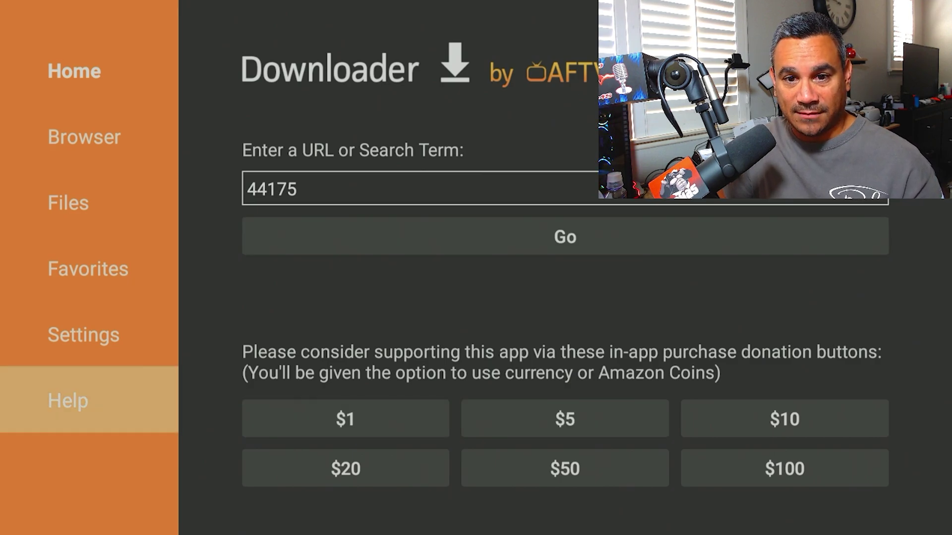
key(Up)
key(Up)
key(Up)
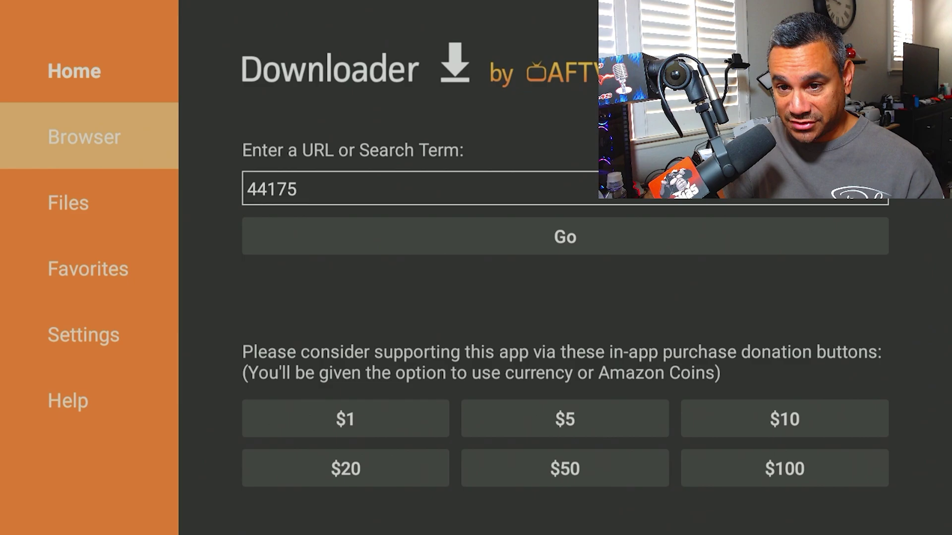
key(Return)
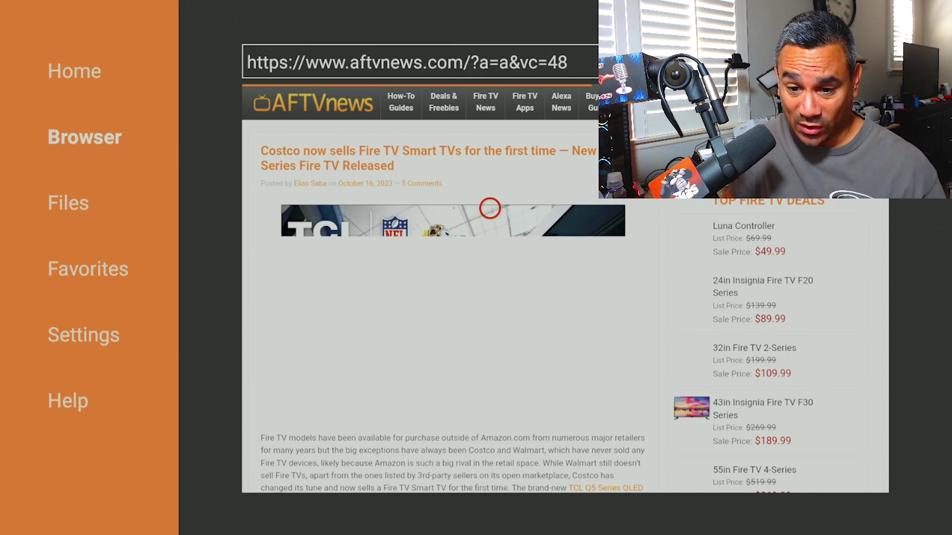
key(Up)
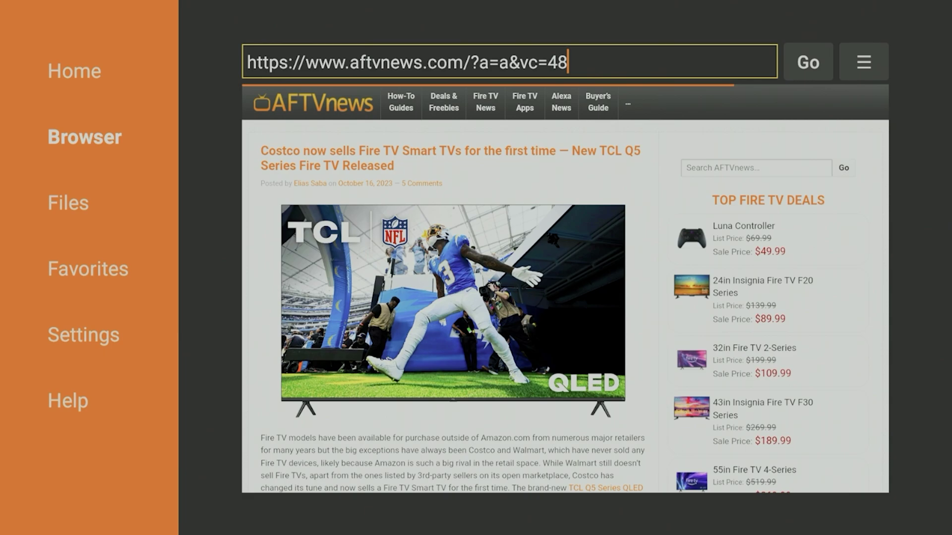
key(Return)
key(Down)
key(Down)
key(Down)
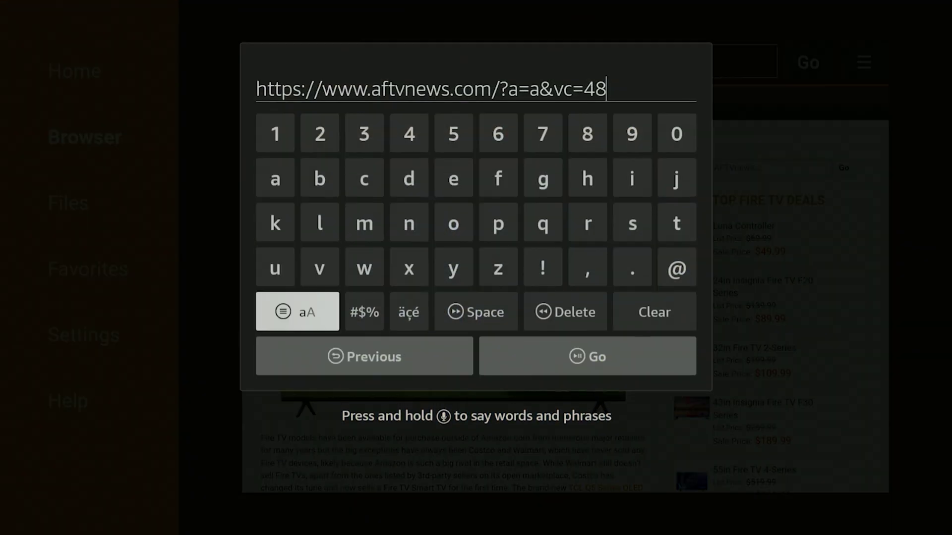
key(Right)
key(Right)
key(Right)
key(Right)
key(Return)
key(Return)
key(Return)
key(Return)
key(Return)
key(Return)
key(Return)
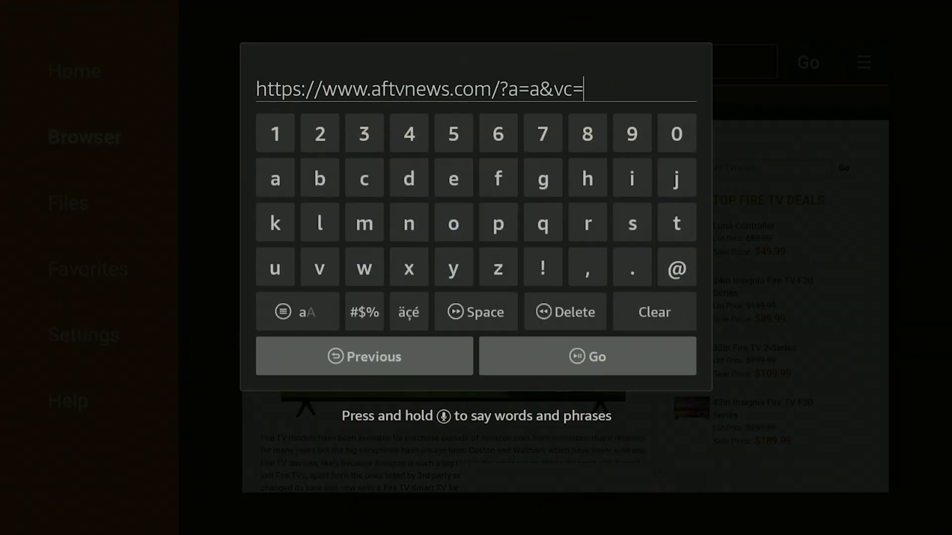
key(Return)
key(Return)
key(Return)
key(Return)
key(Return)
key(Return)
key(Return)
key(Return)
key(Return)
key(Return)
key(Return)
key(Return)
key(Return)
key(Return)
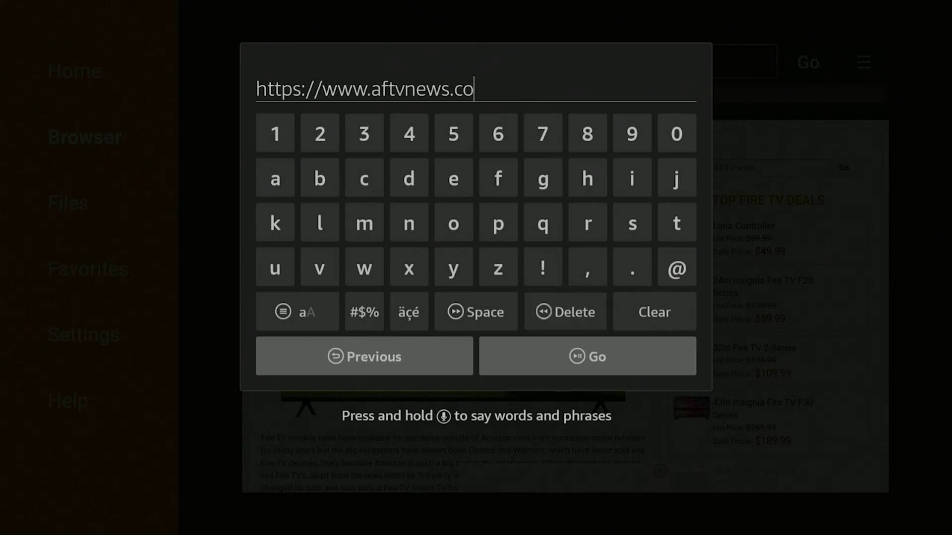
key(Return)
key(Return)
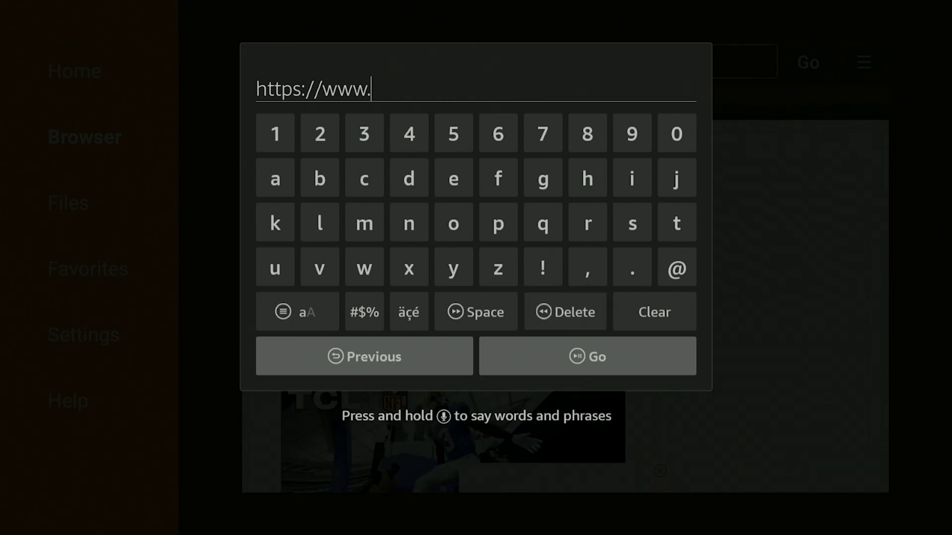
key(Up)
key(Up)
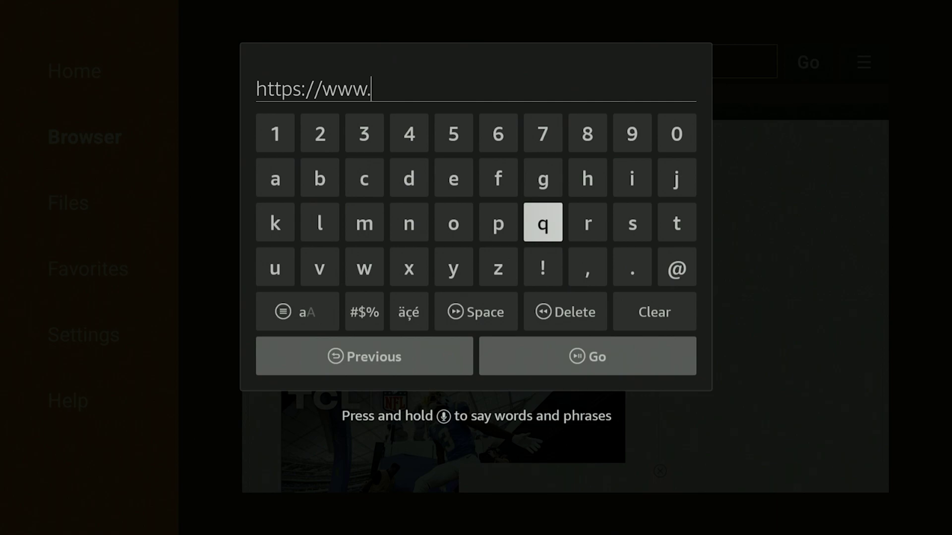
key(Escape)
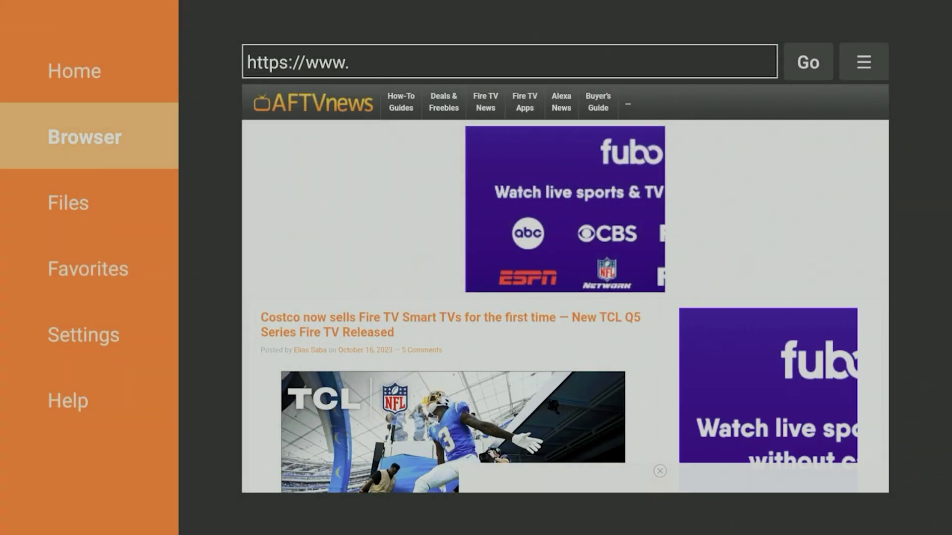